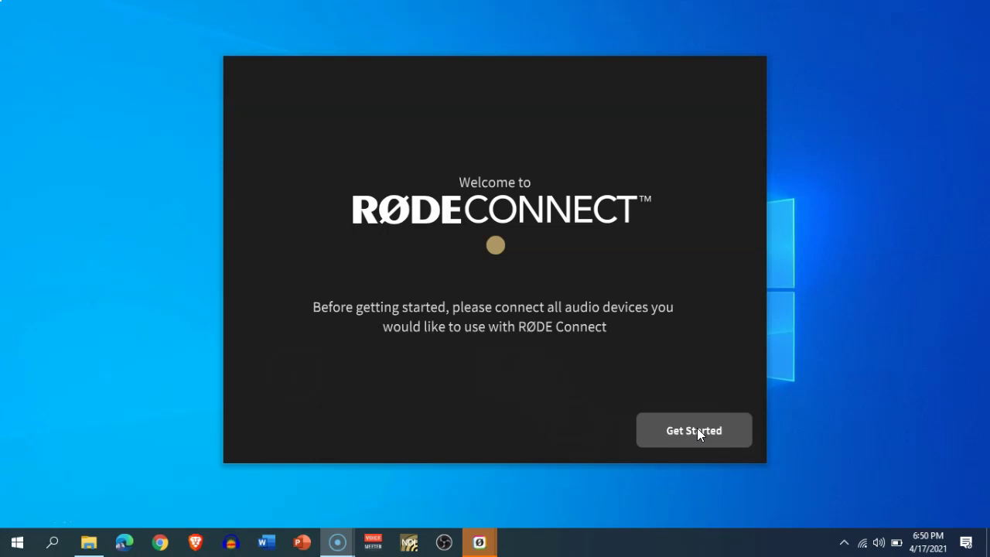
Begin RØDE Connect setup with Get Started on the welcome screen
click(719, 361)
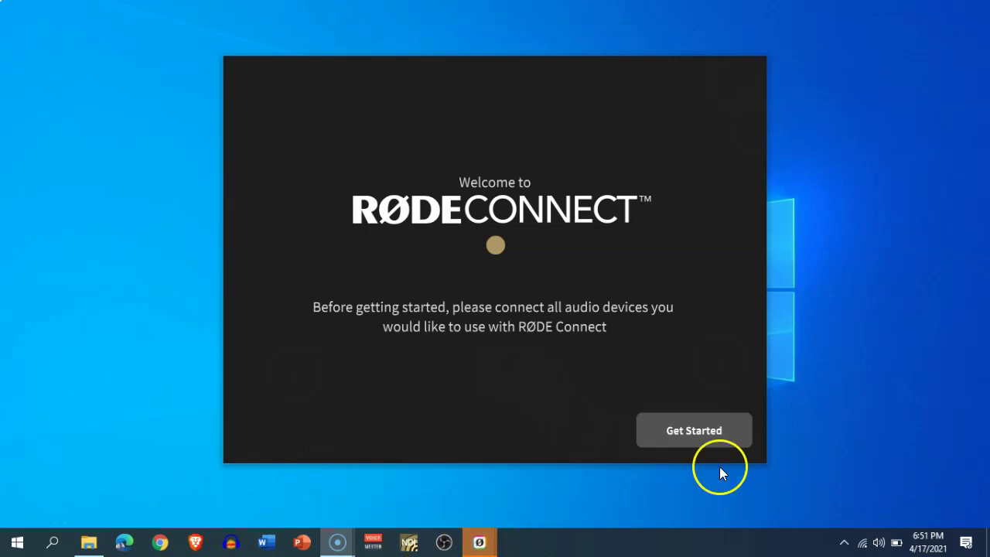
Update the NT-USB Mini firmware from 1.1.8 to 2.0.0 and dismiss the completion notice
click(698, 431)
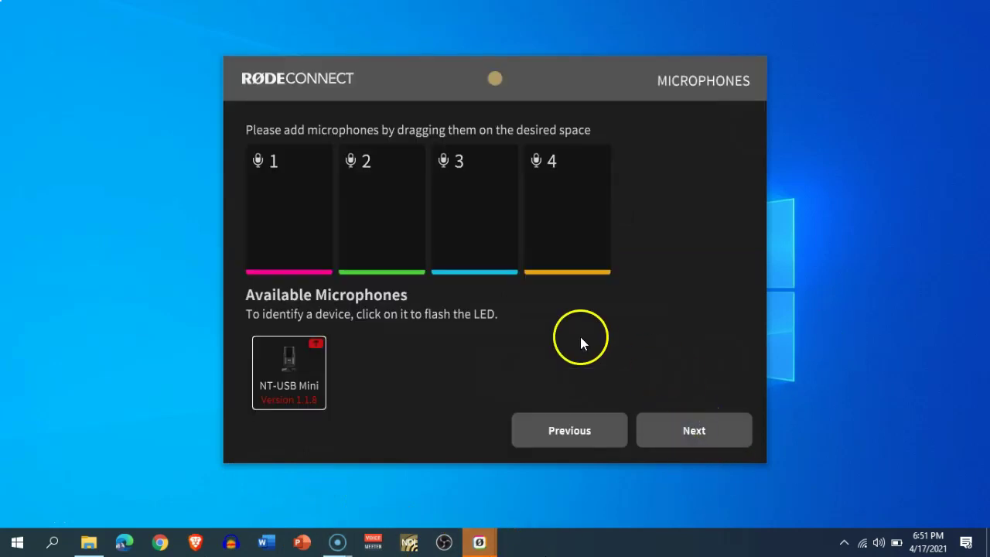
click(292, 360)
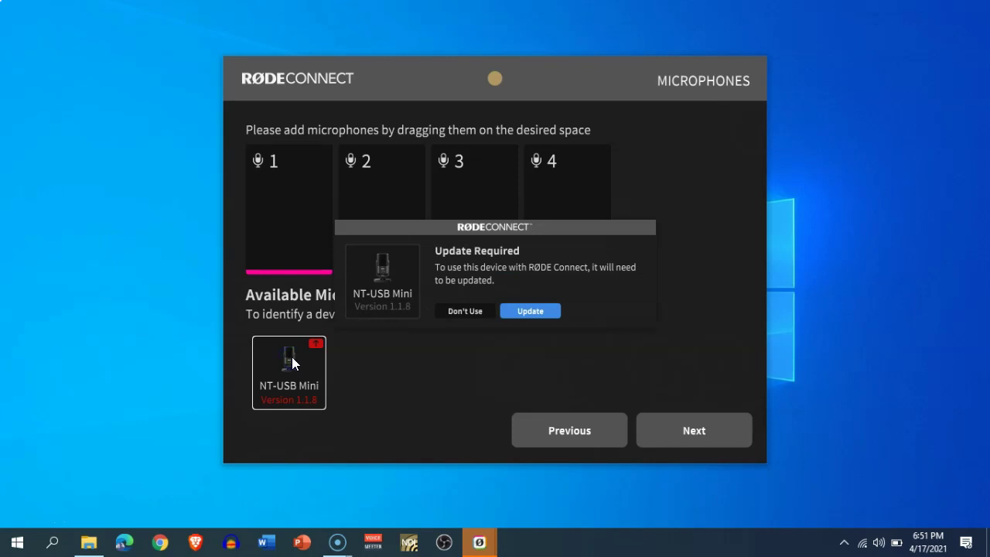
click(531, 310)
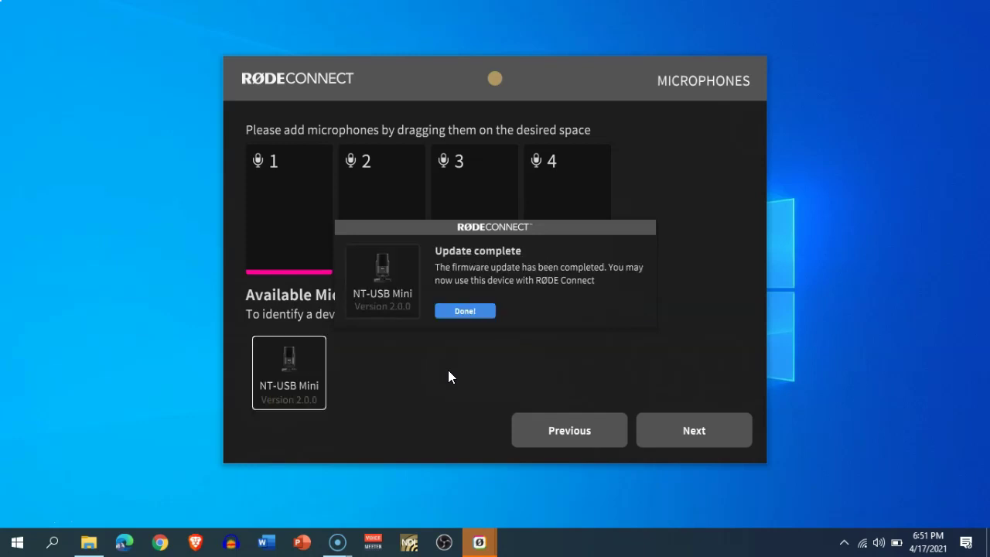
click(464, 311)
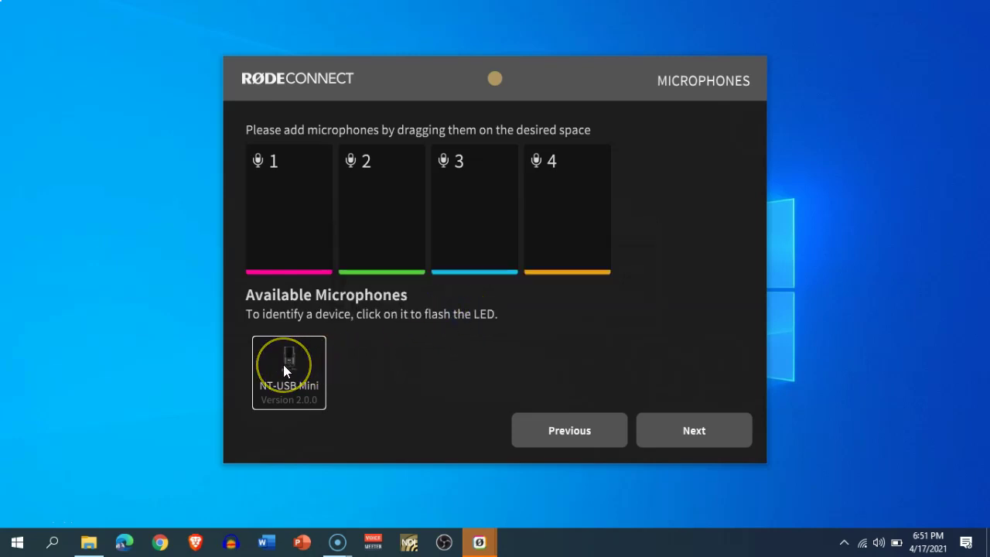
Assign the NT-USB Mini to microphone slot 1, and System and Virtual to virtual slots 1 and 2
drag(285, 370, 295, 220)
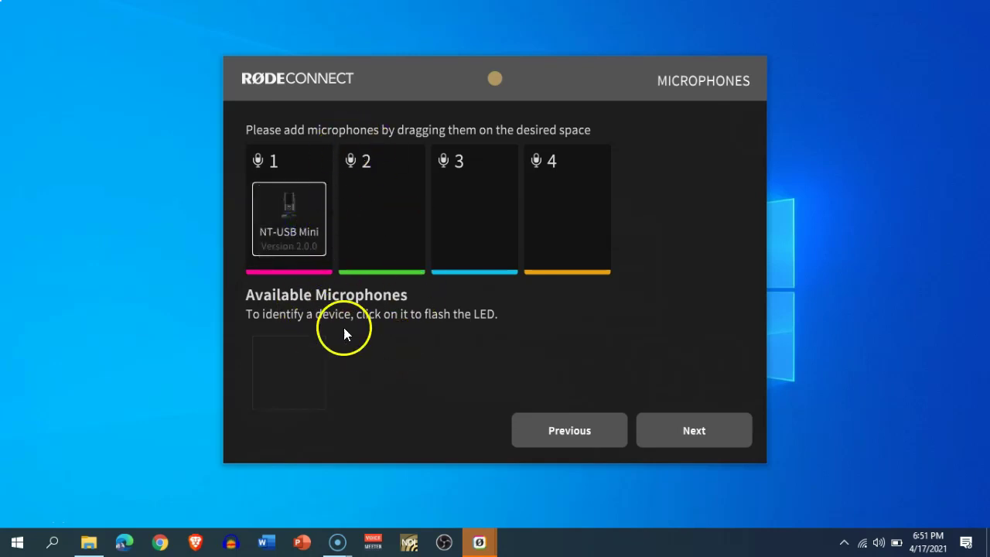
click(681, 432)
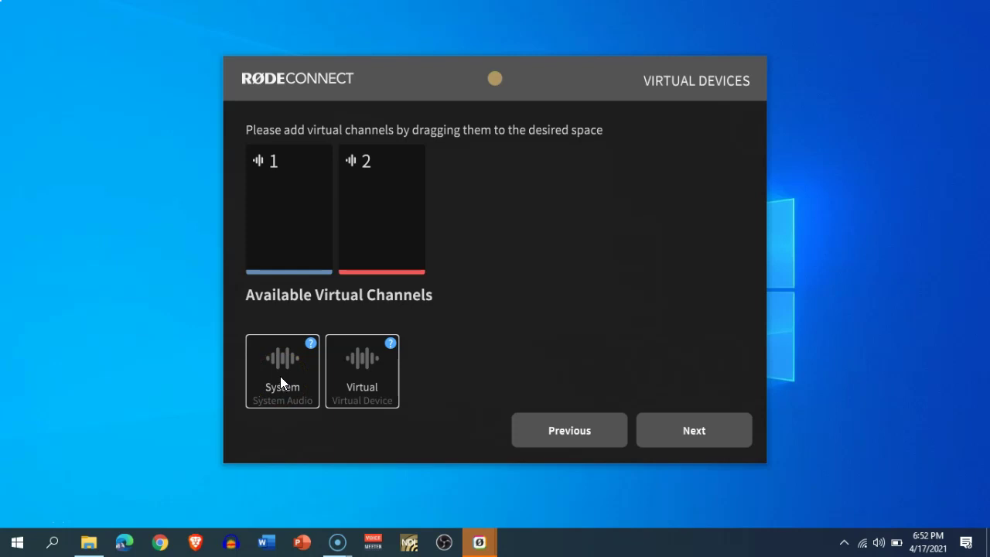
drag(280, 376, 282, 215)
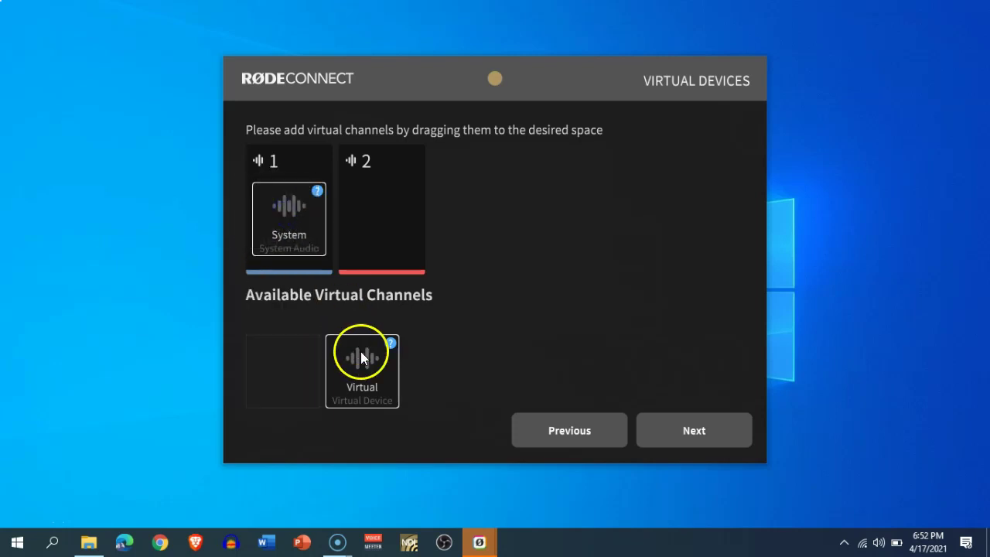
drag(361, 354, 376, 222)
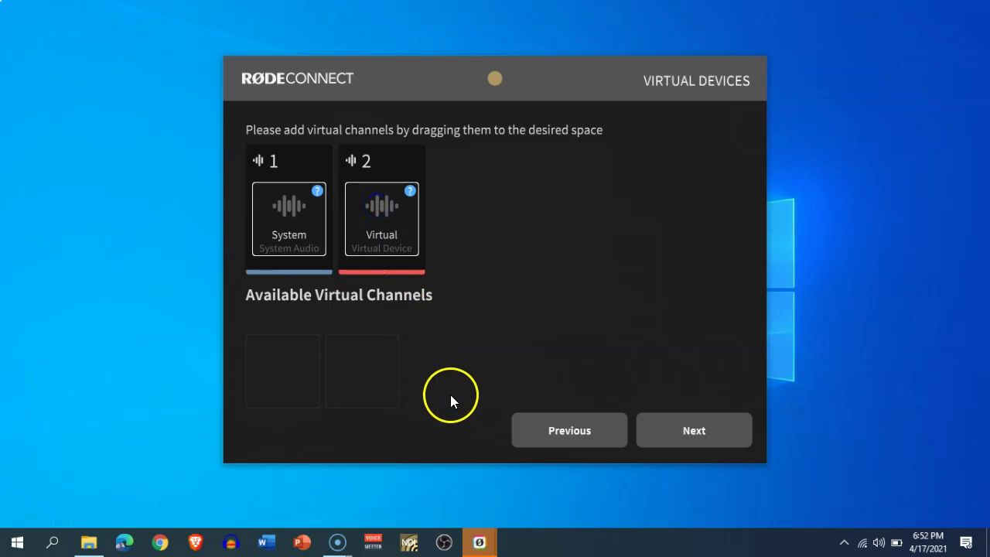
click(698, 430)
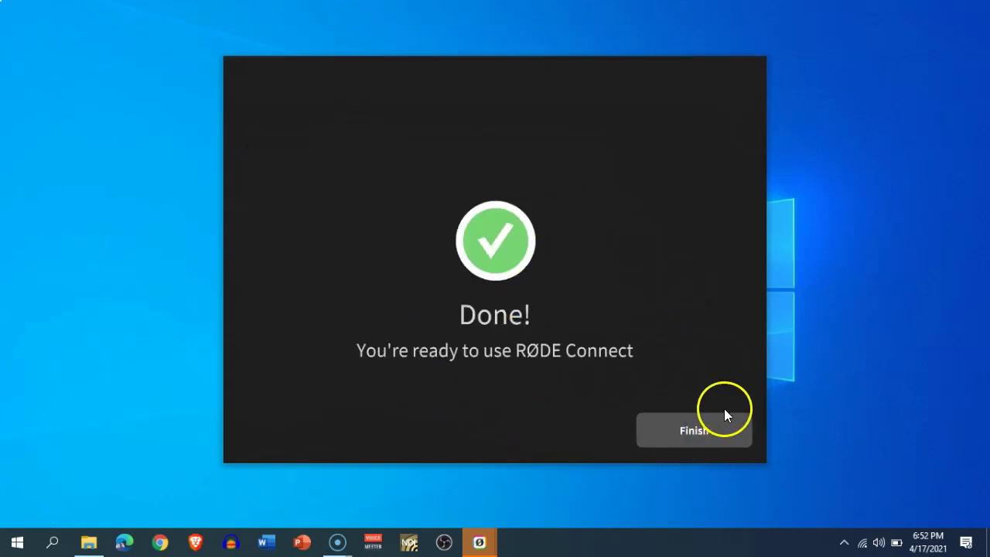
Finish setup, glance at the recordings list, and return to the Microphone/System/Virtual mixer
click(715, 431)
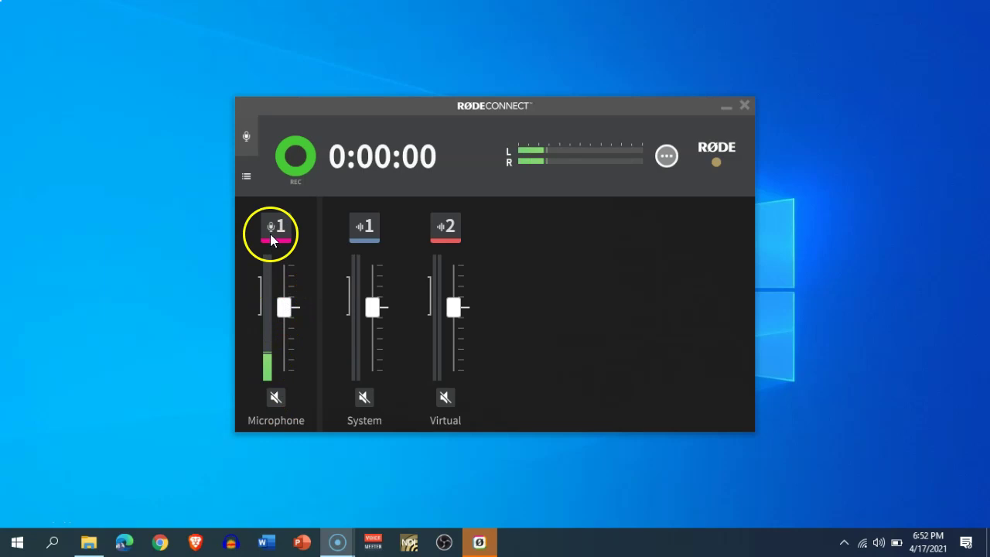
click(249, 183)
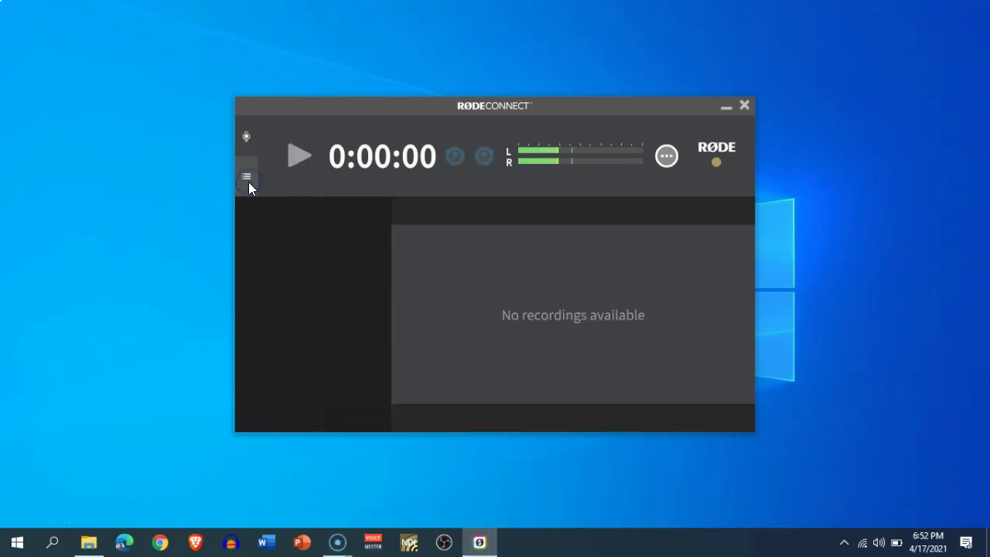
click(247, 135)
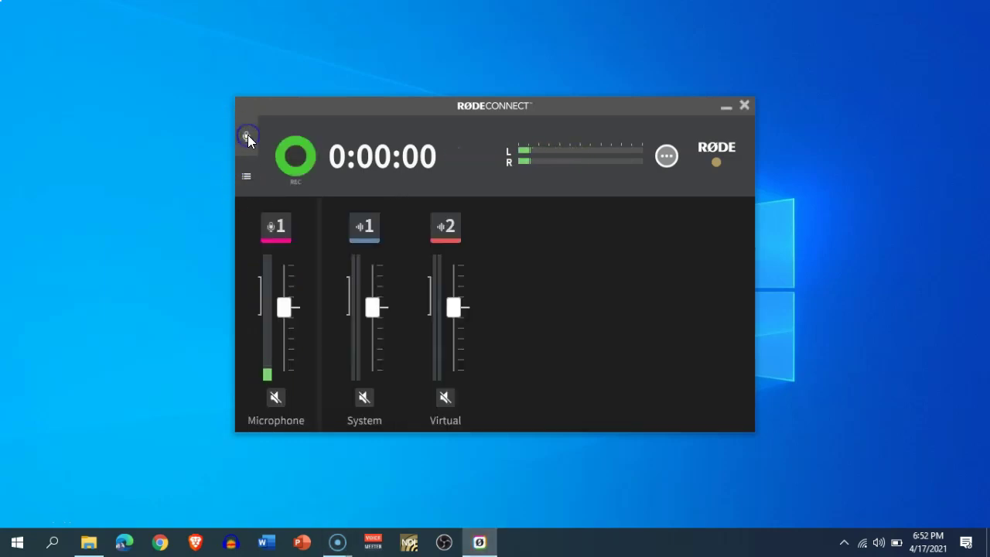
Lower the Microphone channel level from 30 to 22, toggling the Compressor off and back on
click(271, 227)
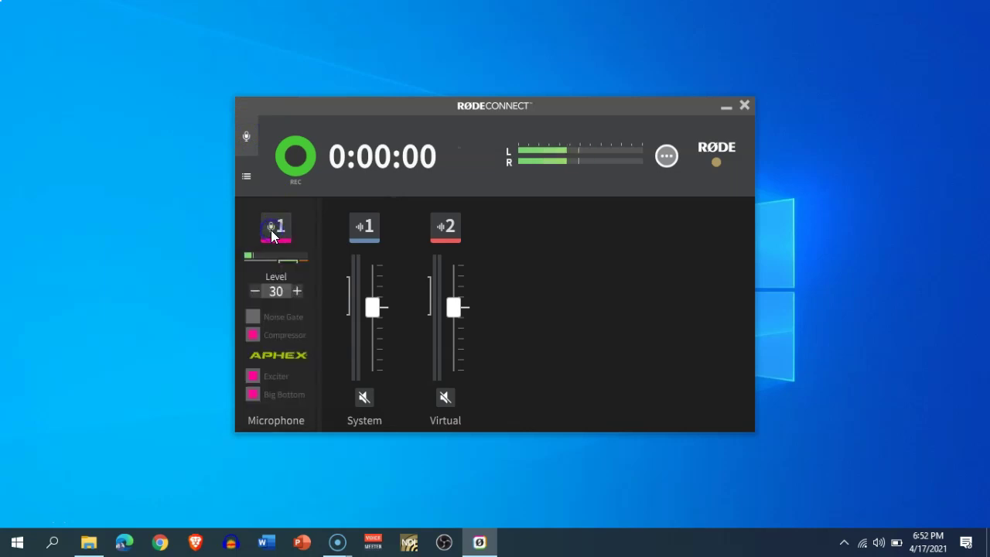
click(254, 292)
click(253, 291)
click(254, 292)
click(253, 292)
click(254, 291)
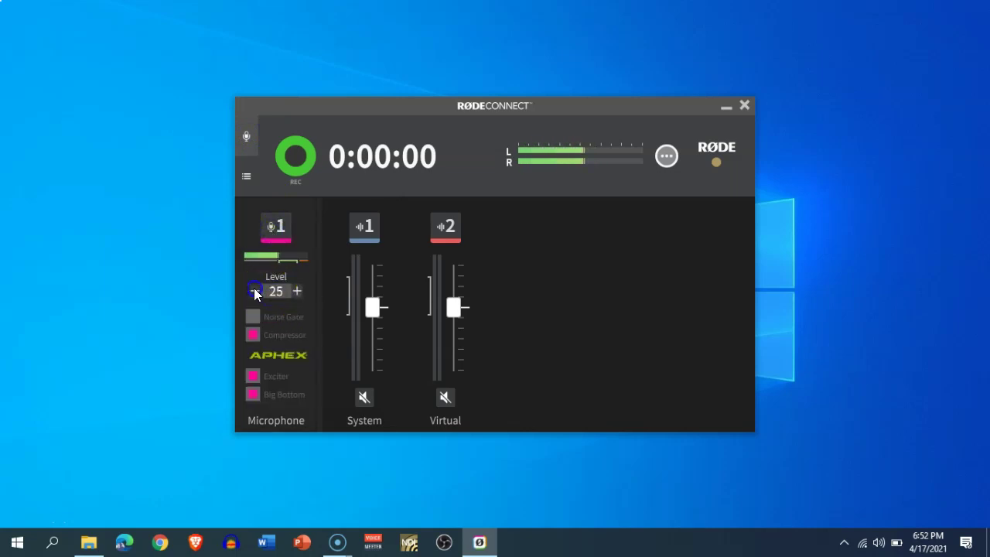
click(254, 291)
click(254, 292)
click(254, 292)
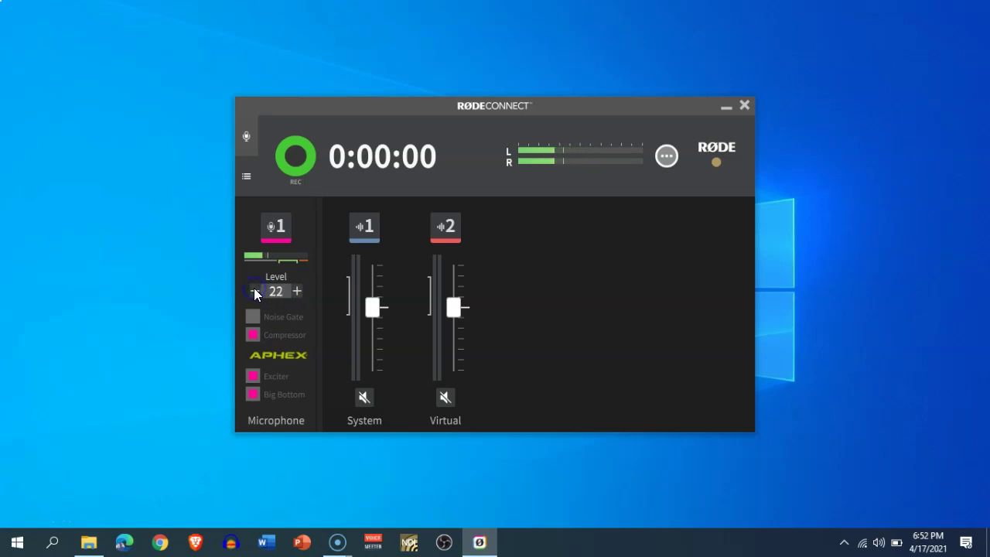
click(252, 336)
click(253, 336)
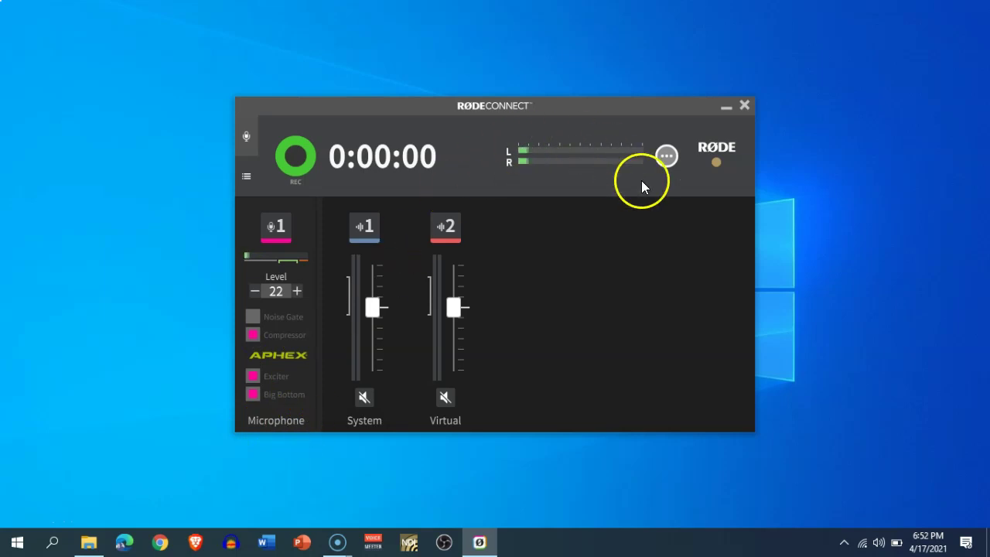
click(364, 397)
click(364, 396)
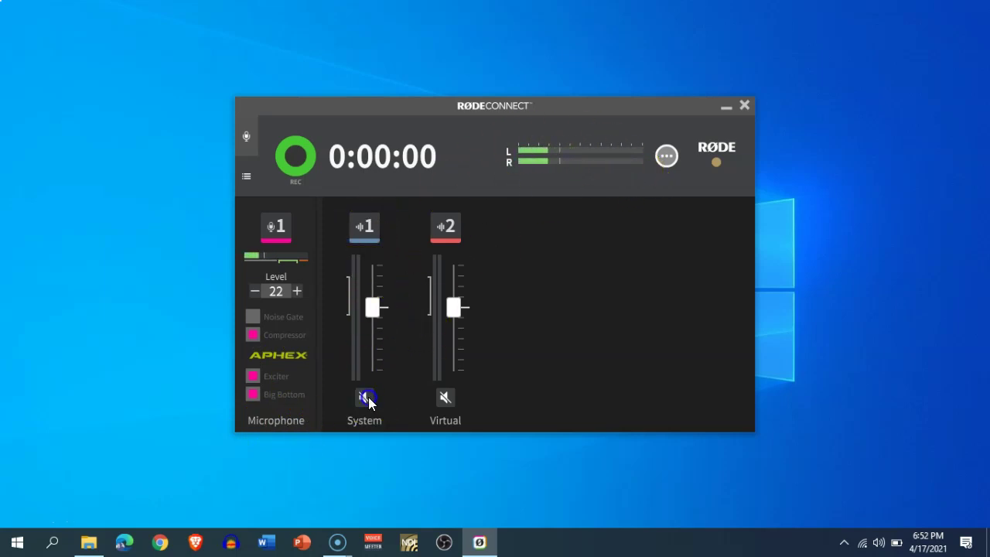
click(445, 397)
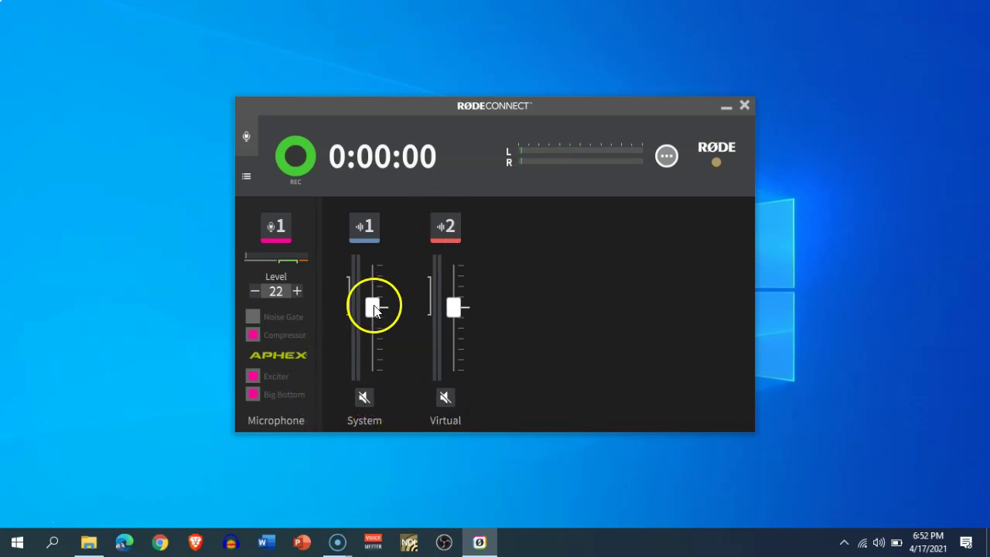
mouse_move(372, 307)
mouse_down()
mouse_move(371, 343)
mouse_move(370, 308)
mouse_up()
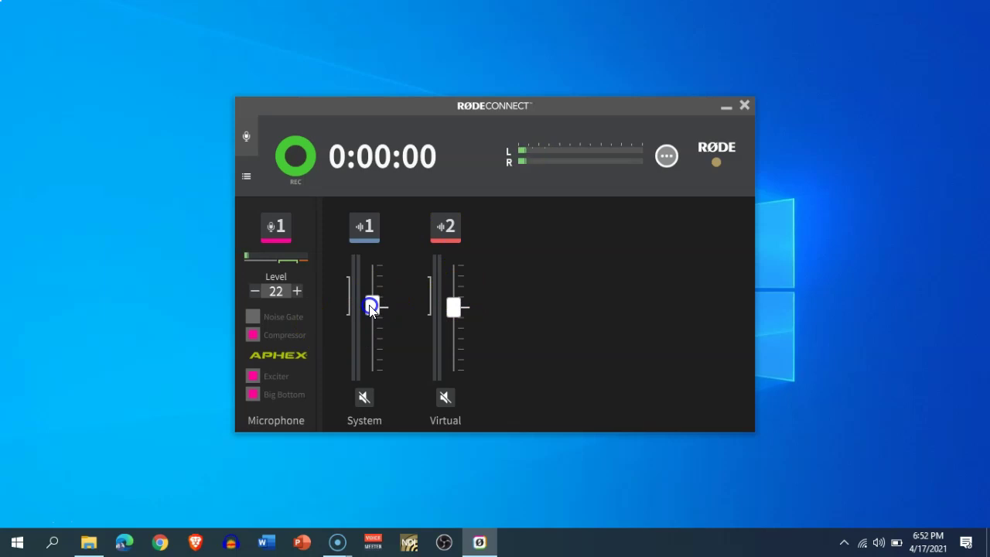
click(462, 308)
mouse_move(462, 308)
mouse_down()
mouse_move(451, 356)
mouse_move(448, 310)
mouse_up()
click(446, 225)
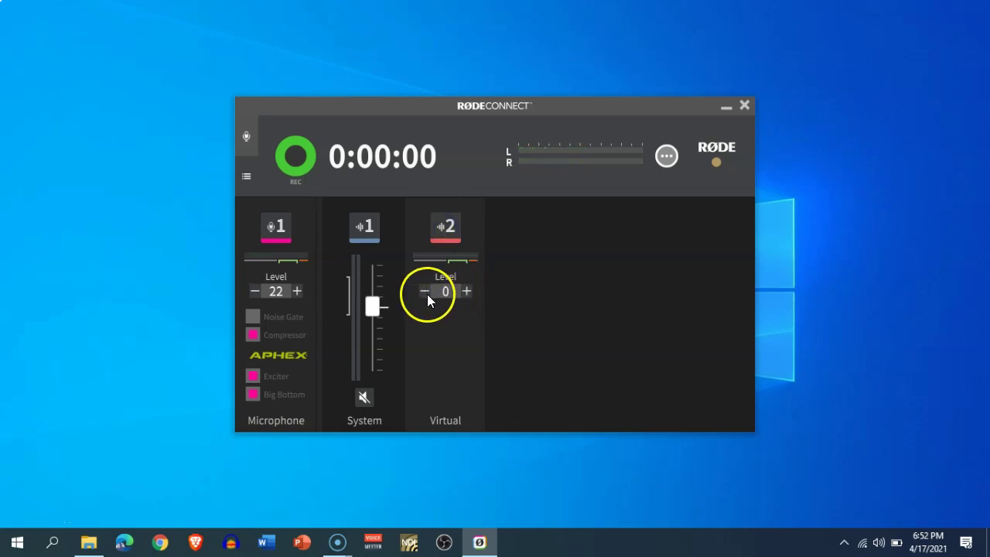
click(446, 224)
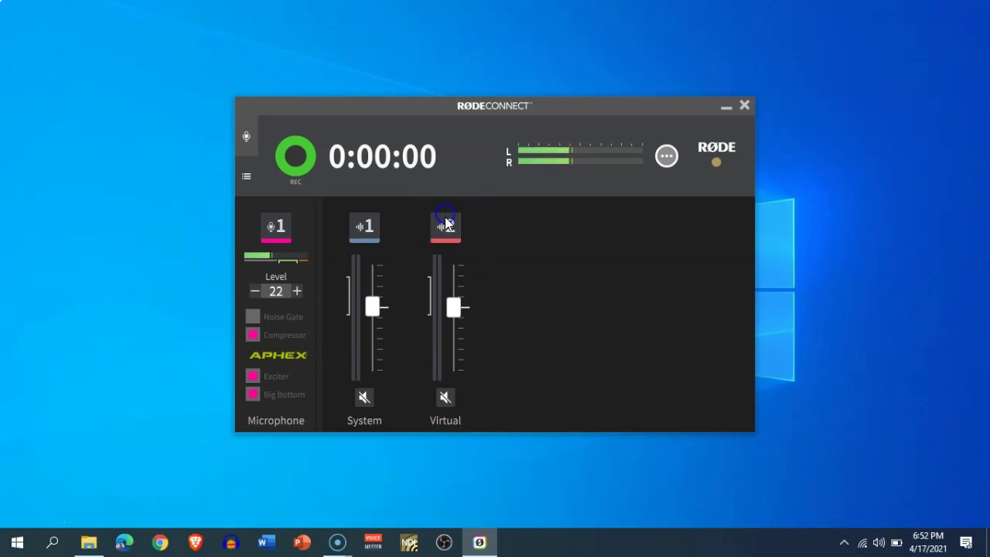
click(370, 234)
click(364, 232)
Make a short test recording from the channel mixer
click(247, 181)
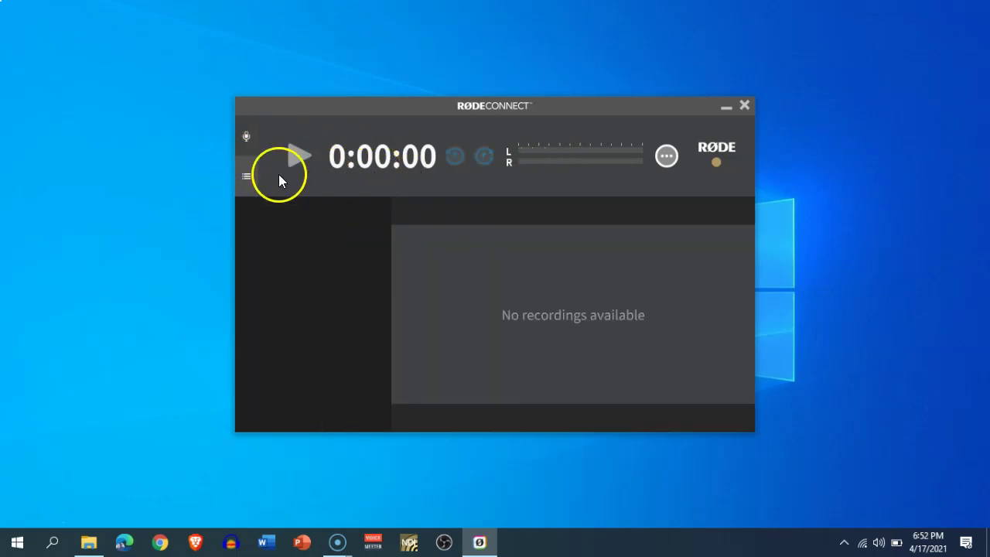
click(247, 139)
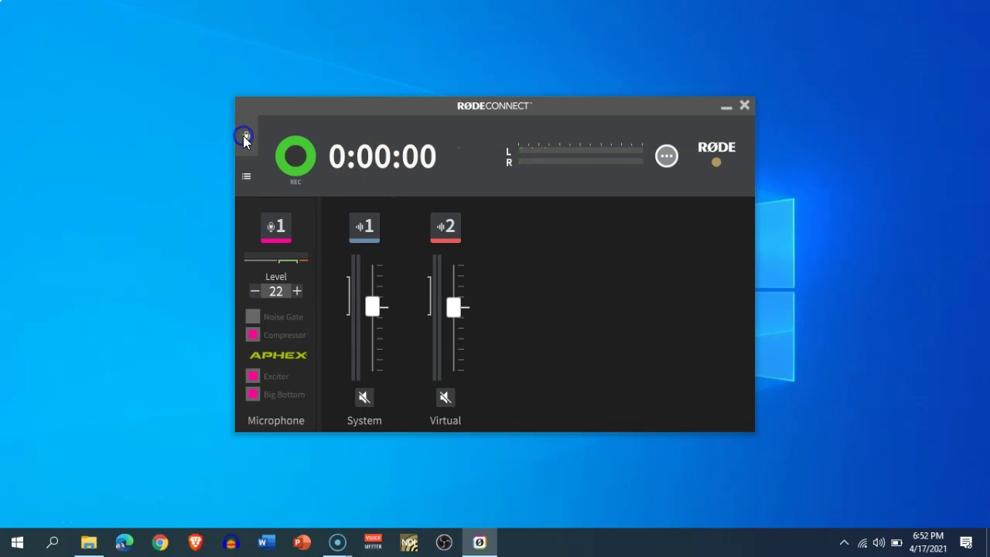
click(298, 161)
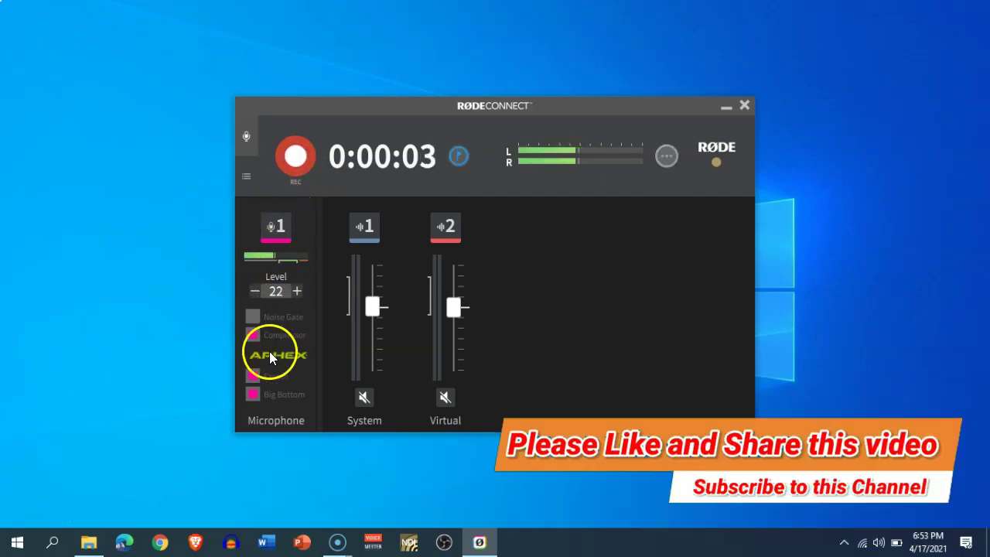
click(296, 156)
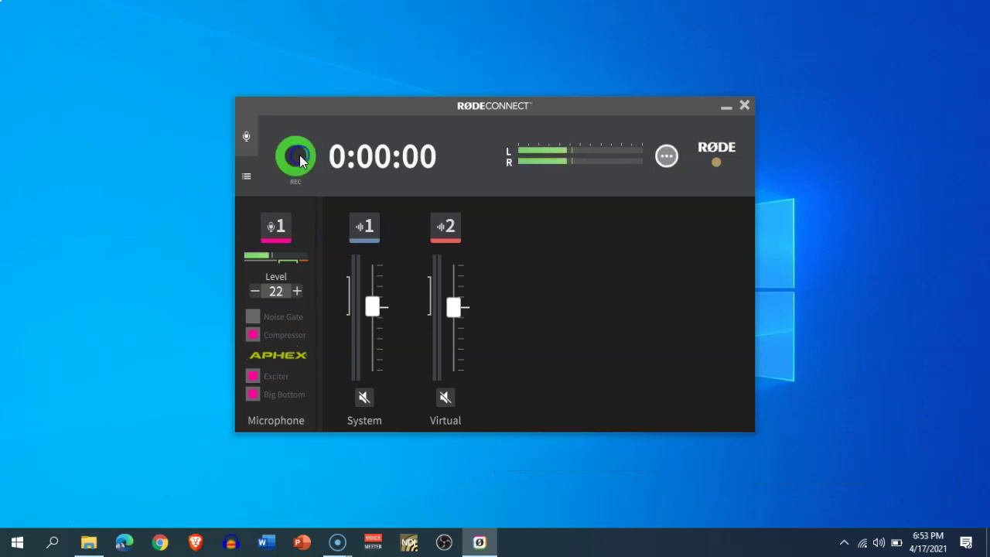
Select Recording 1 in the recordings list, play it back, restart it and pause
click(246, 177)
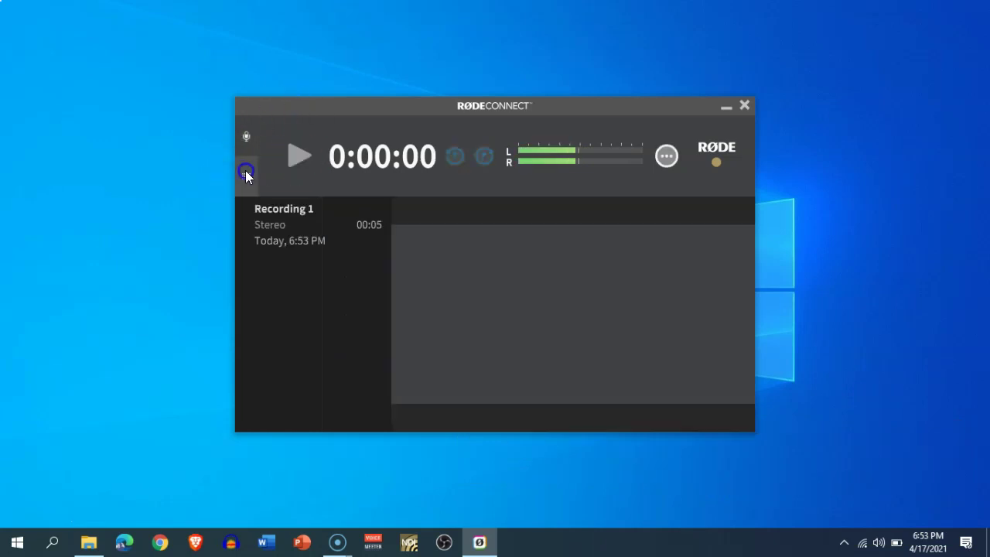
click(281, 211)
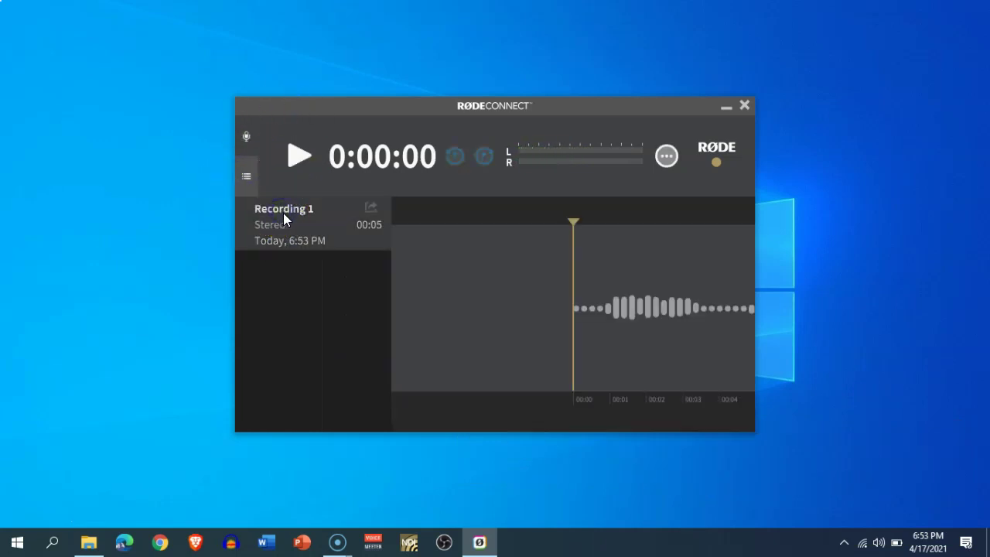
click(300, 158)
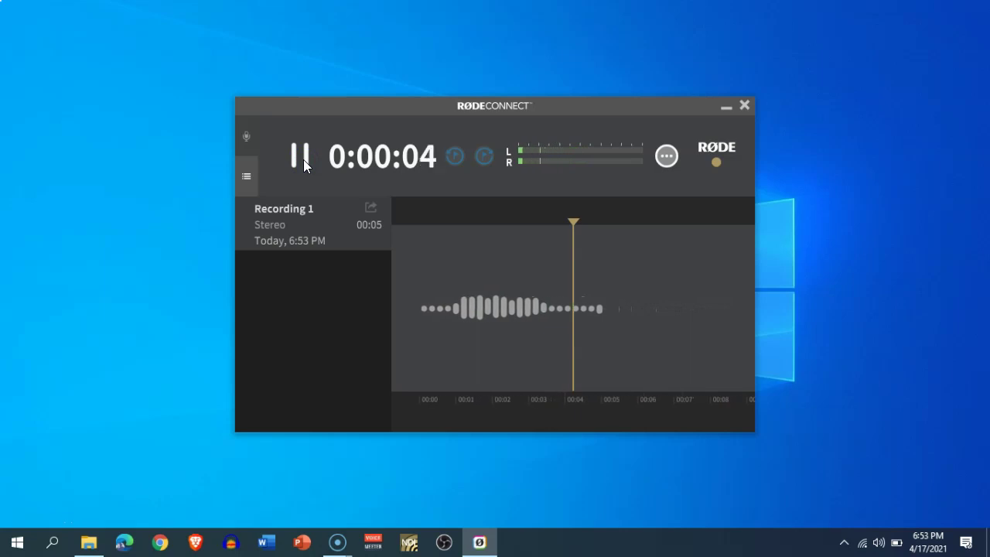
click(301, 160)
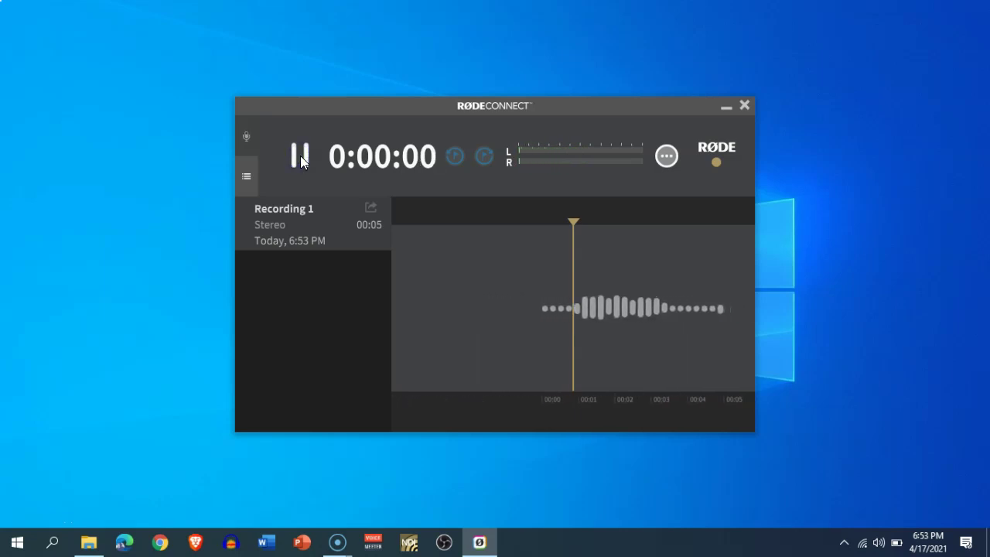
click(301, 159)
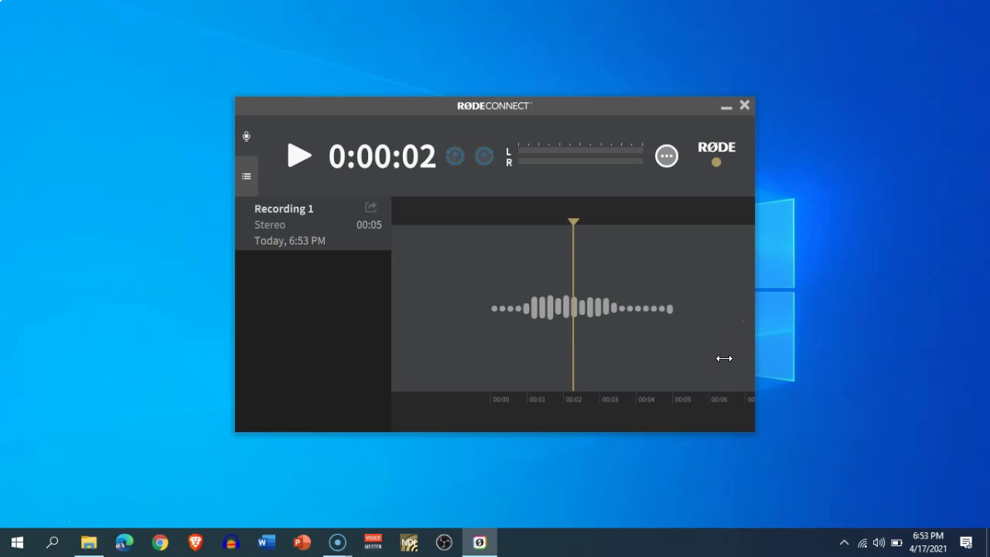
click(911, 215)
click(265, 241)
In the mixer, toggle the Microphone's Noise Gate and Compressor, leaving the Compressor off
click(247, 135)
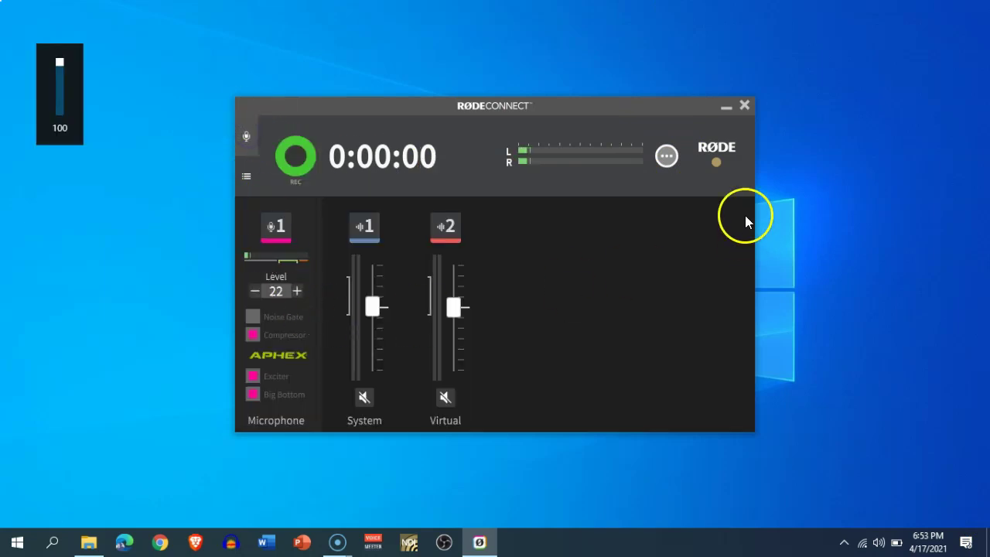
click(257, 334)
click(254, 317)
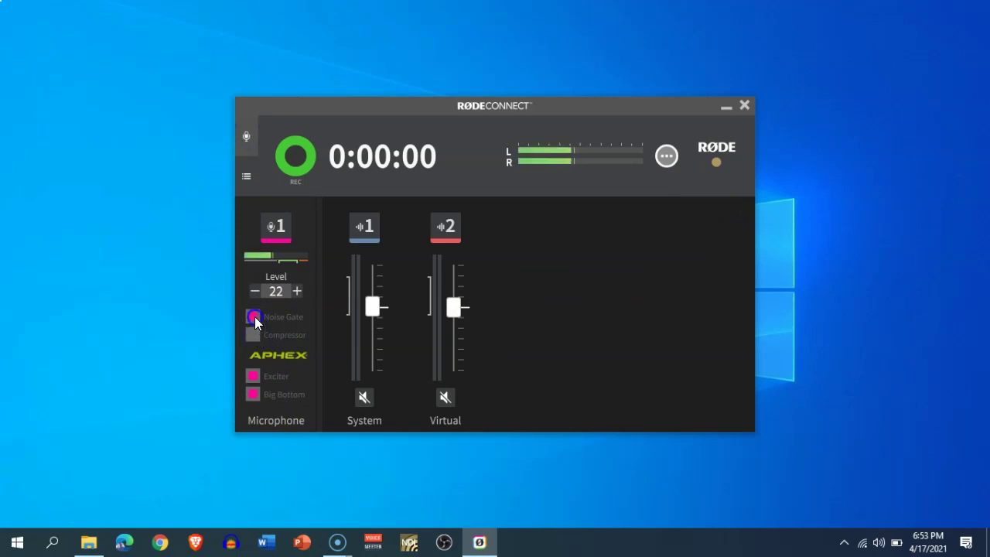
click(248, 335)
click(248, 336)
click(251, 398)
click(345, 226)
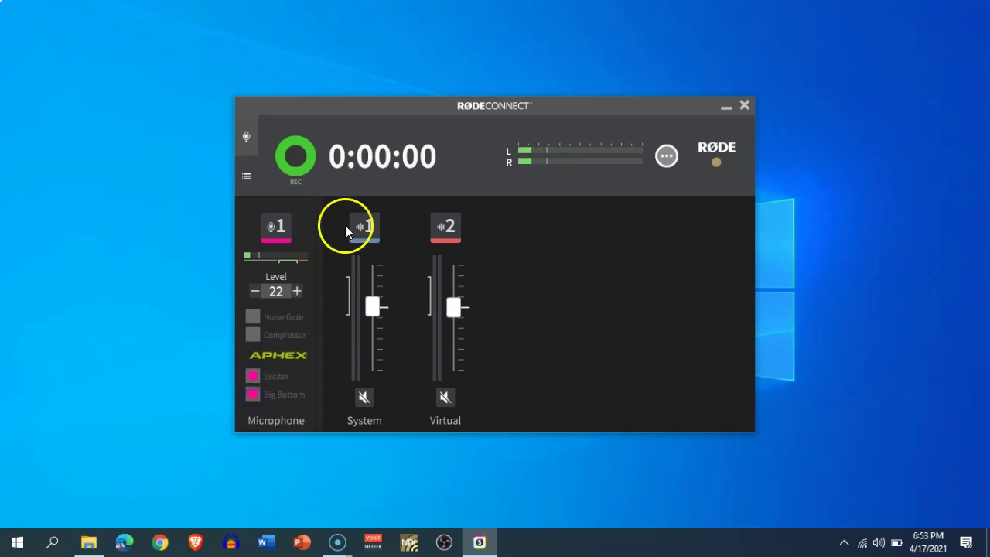
click(715, 169)
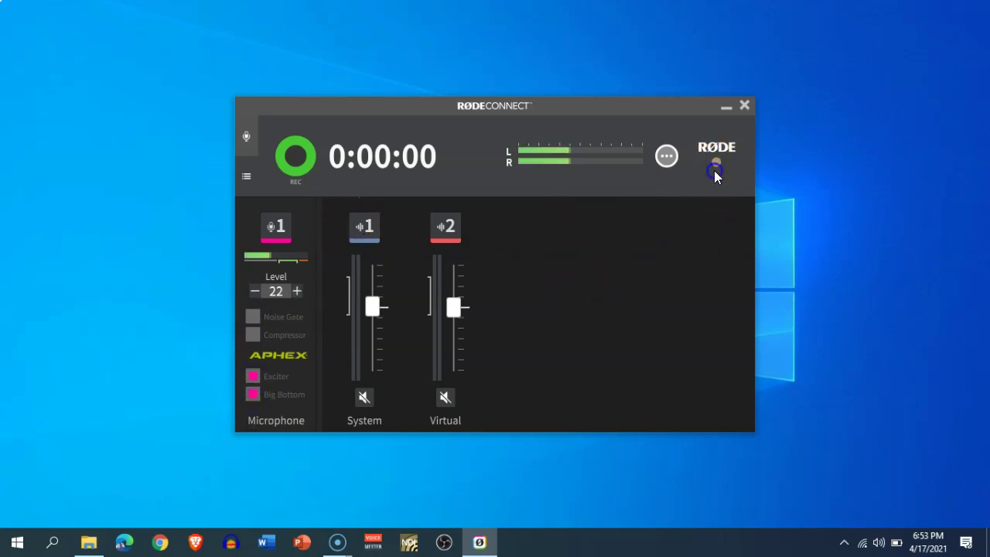
Launch the Setup Assistant from the options menu, then cancel it
click(666, 156)
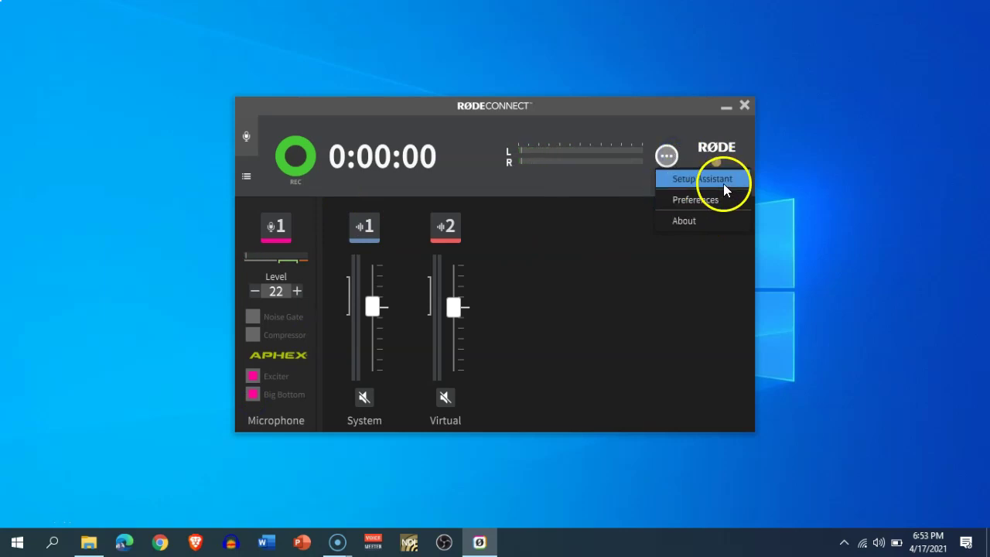
click(709, 177)
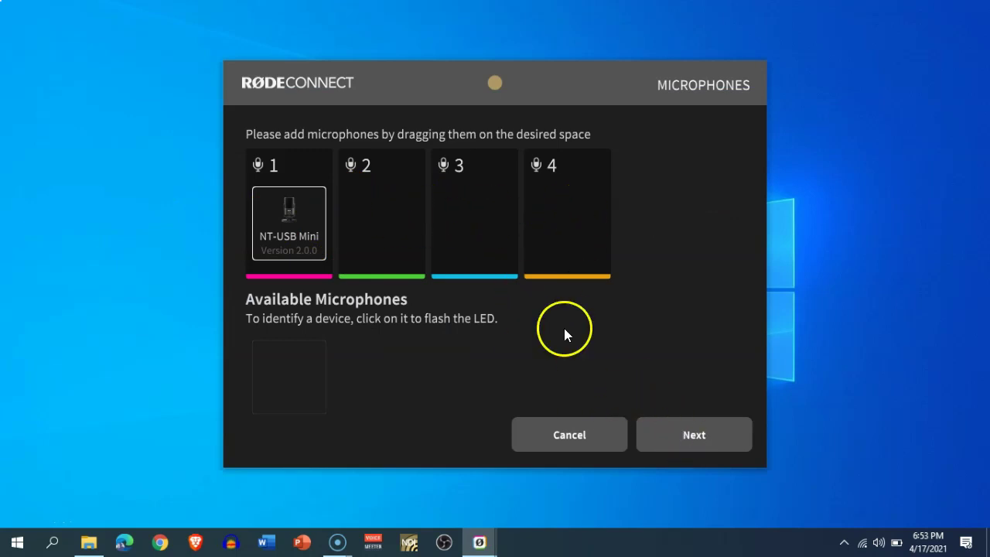
click(561, 445)
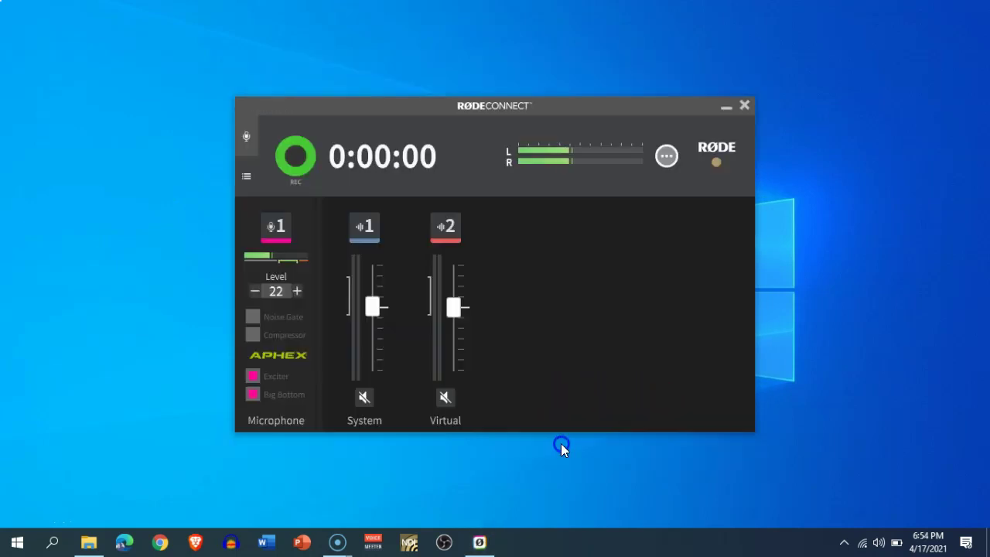
In Preferences, set Monitor Out to Speakers and keep microphones excluded from the monitor mix
click(667, 159)
click(683, 200)
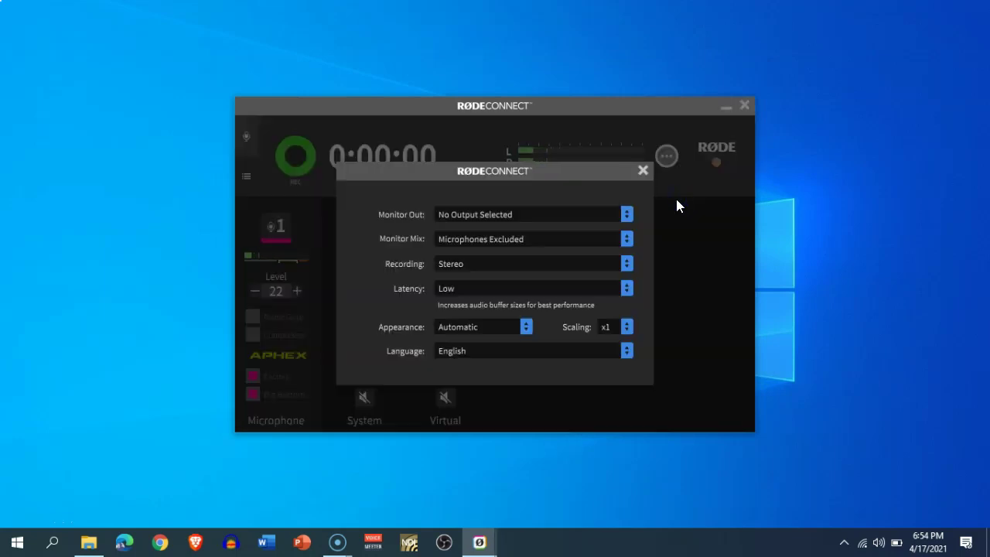
click(463, 215)
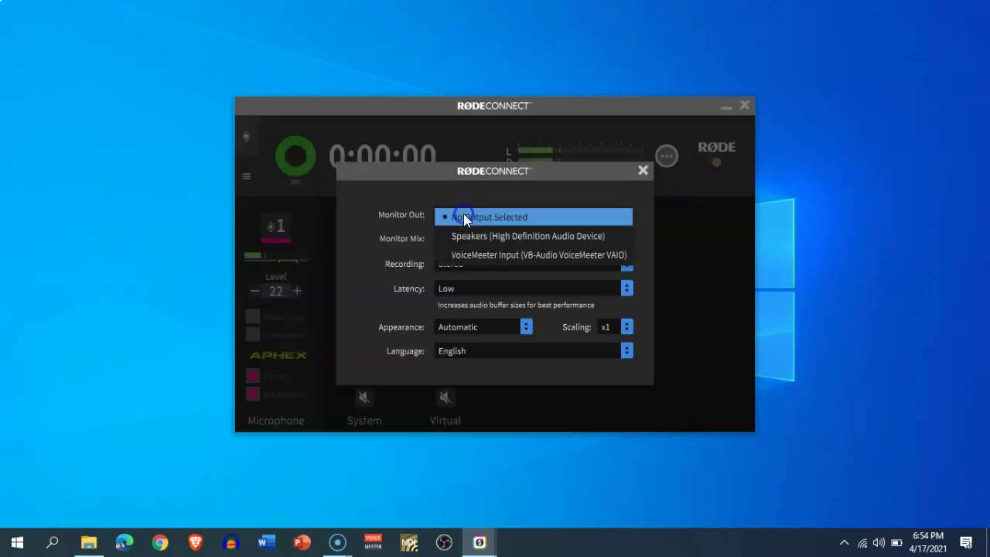
click(463, 236)
click(489, 210)
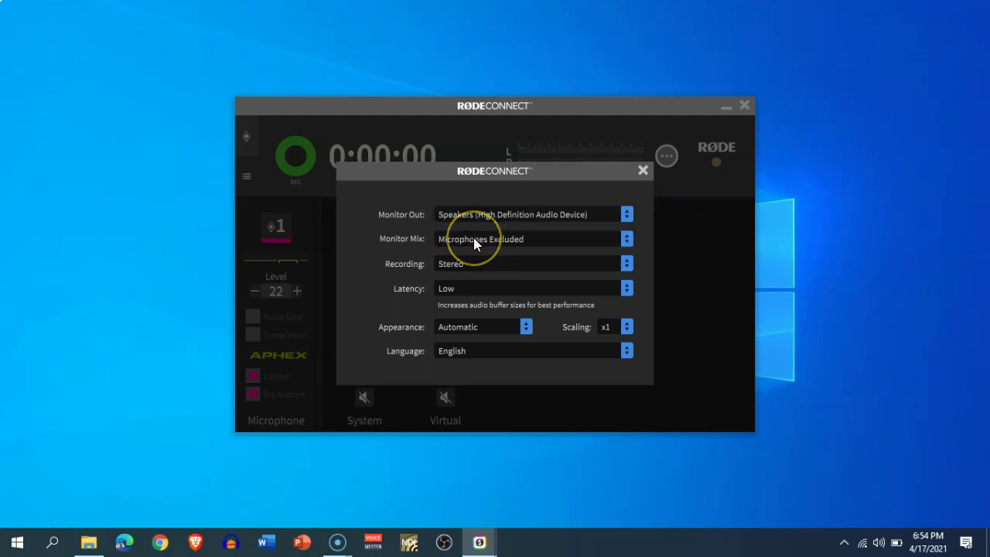
click(473, 243)
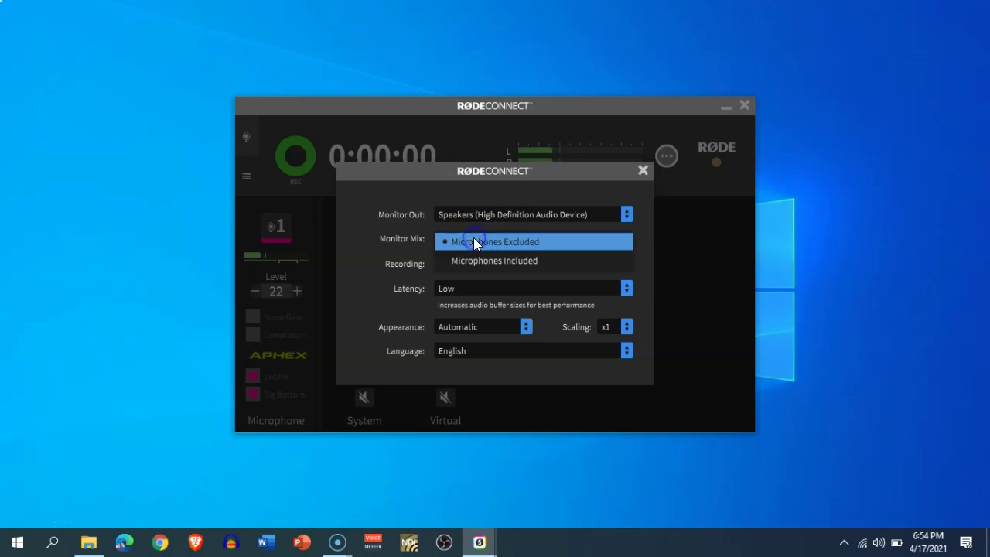
click(474, 240)
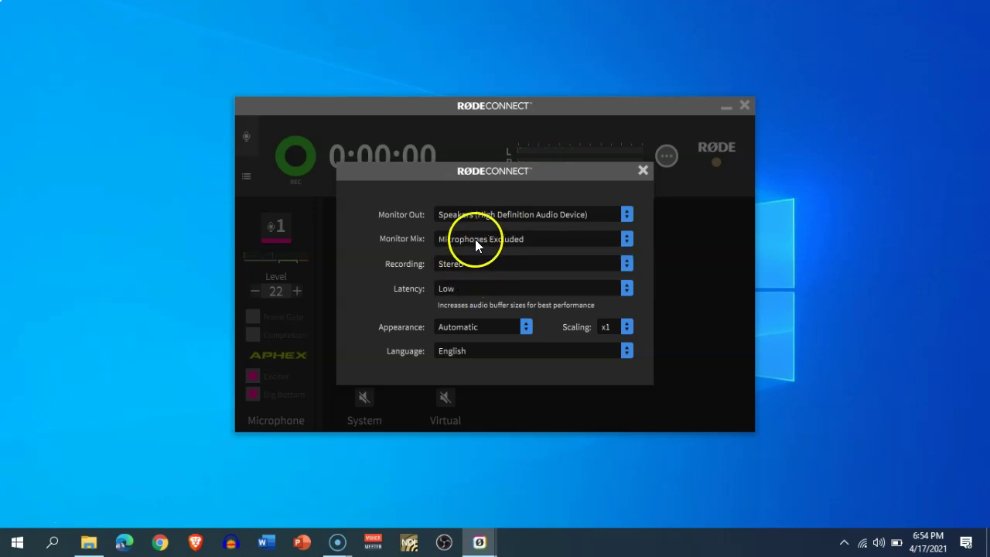
Keep Stereo recording, set Latency to Ultra-low and Appearance to Dark
click(468, 263)
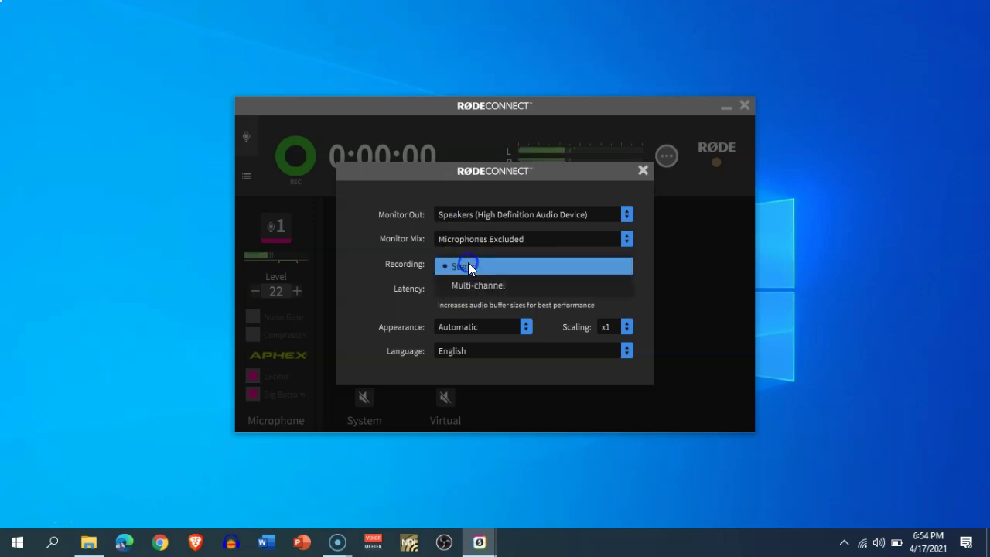
click(468, 264)
click(466, 288)
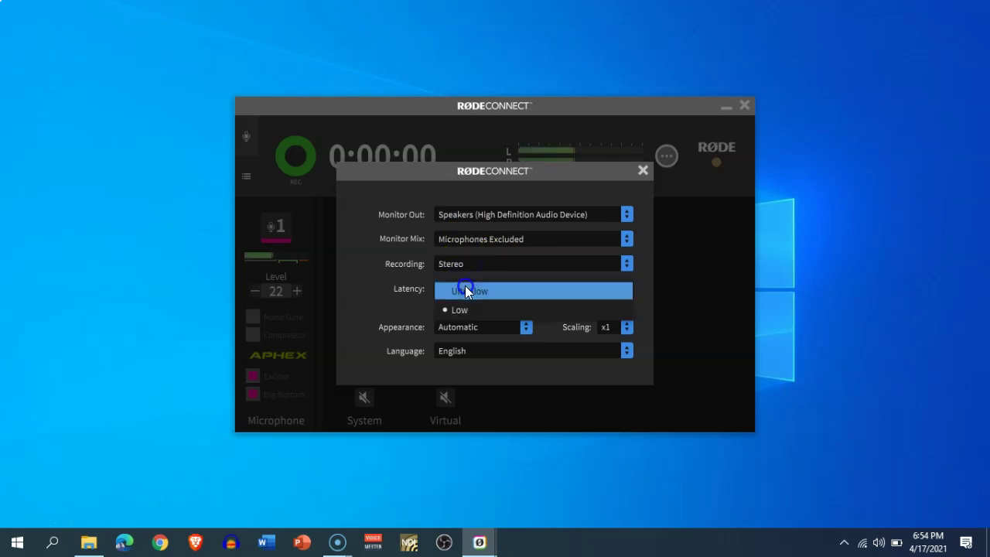
click(465, 290)
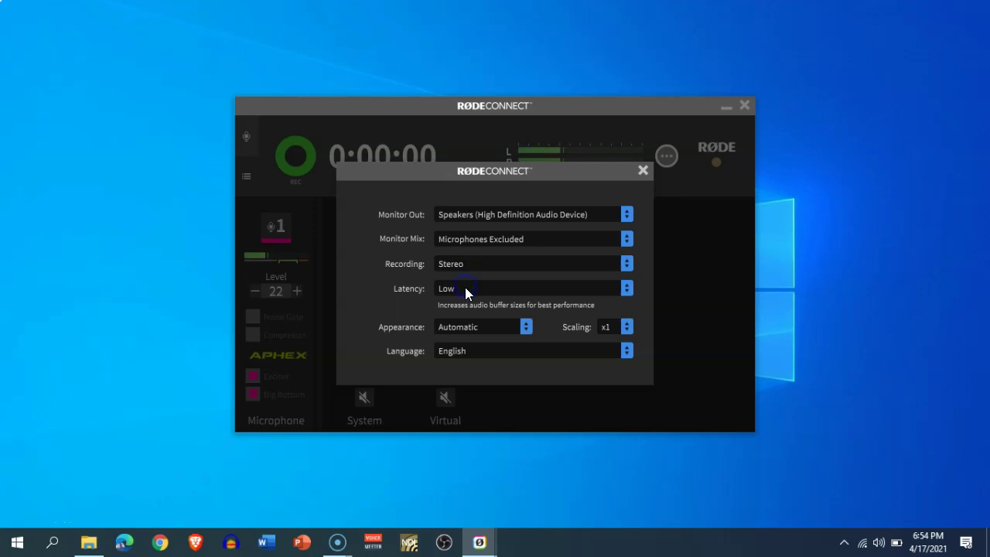
click(524, 329)
click(477, 351)
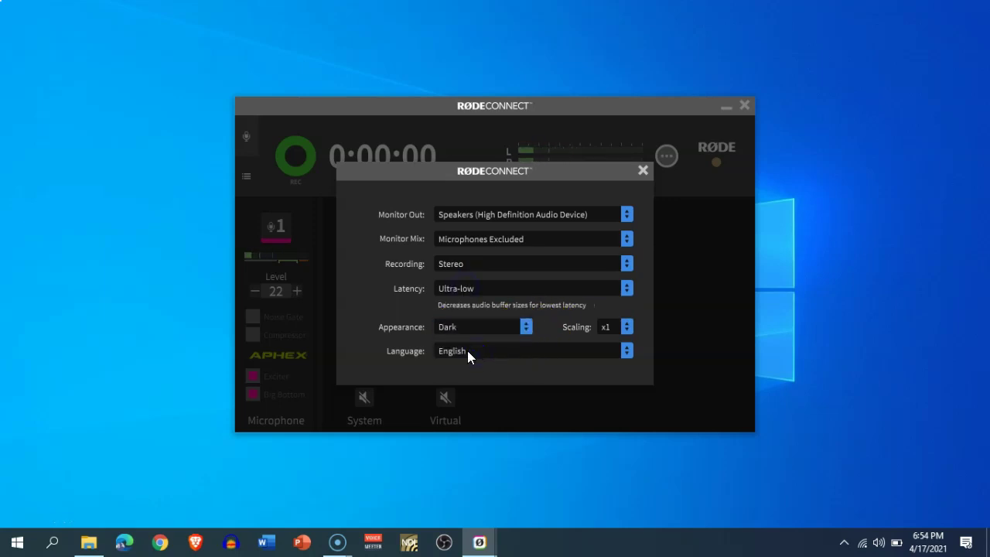
Try switching the language to Simplified Chinese, then cancel to keep English
click(469, 352)
click(472, 351)
click(625, 320)
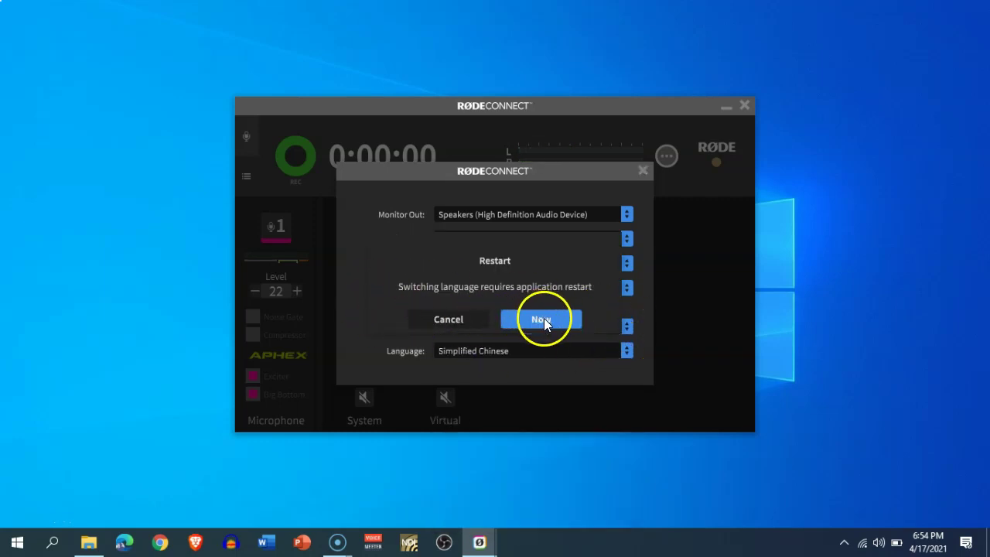
click(442, 317)
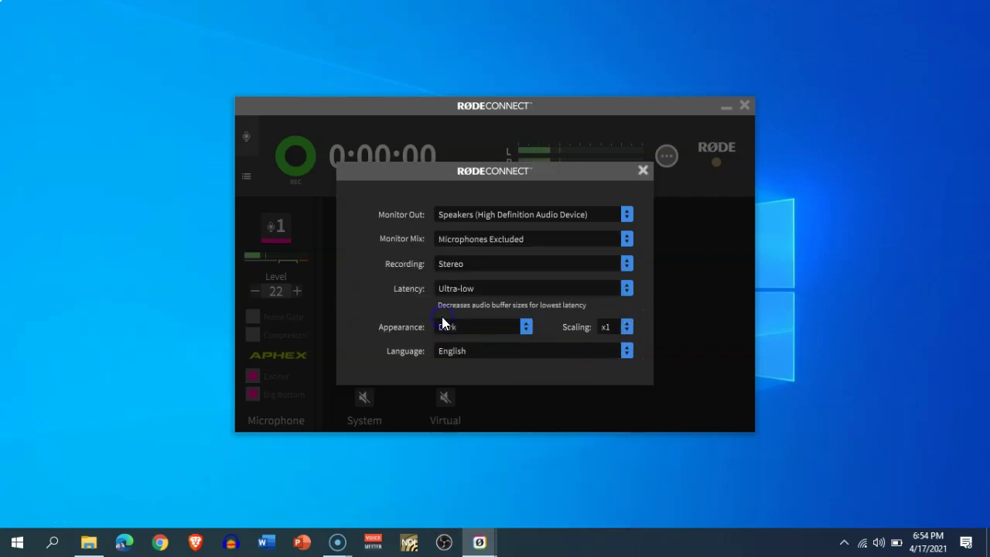
Close Preferences and replay Recording 1 in the recordings view, raising system volume
click(642, 171)
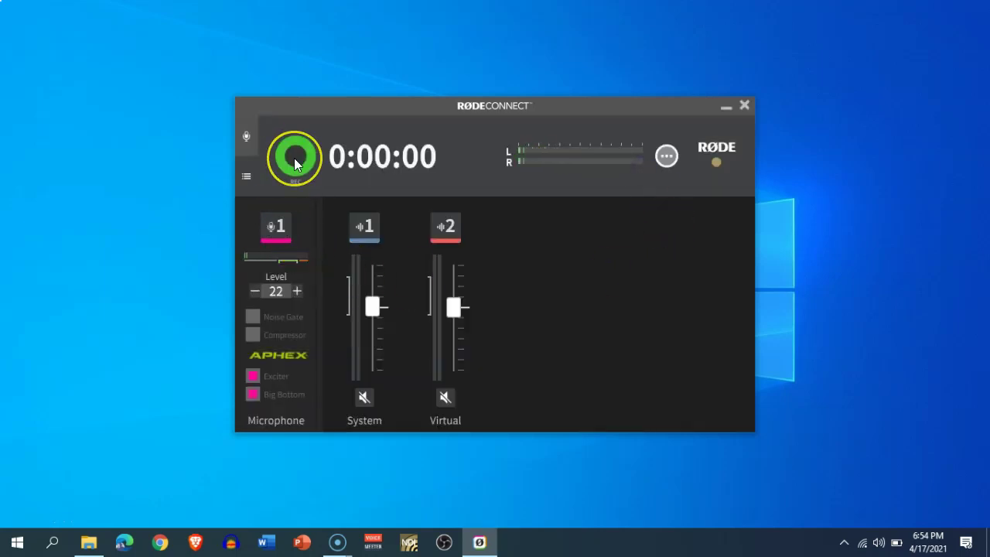
click(245, 176)
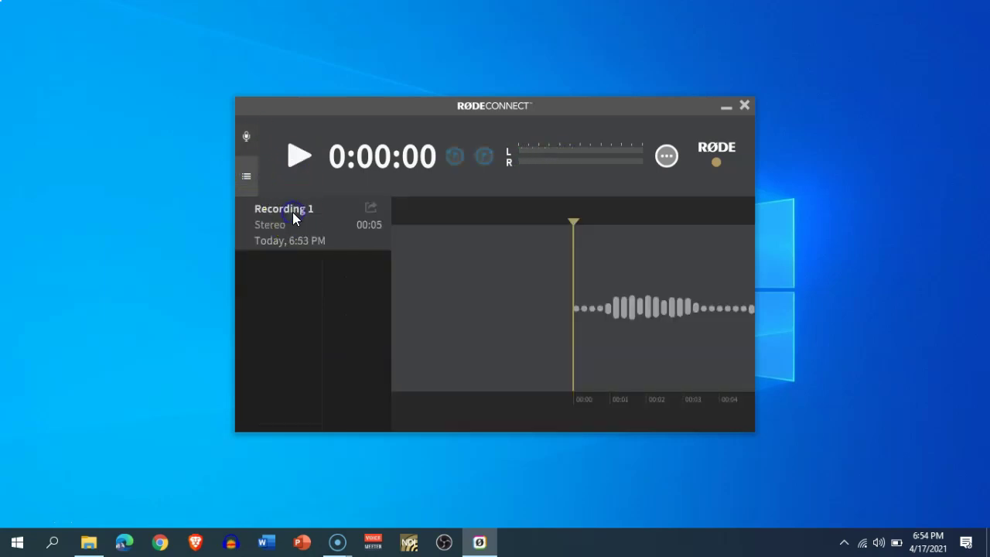
click(301, 157)
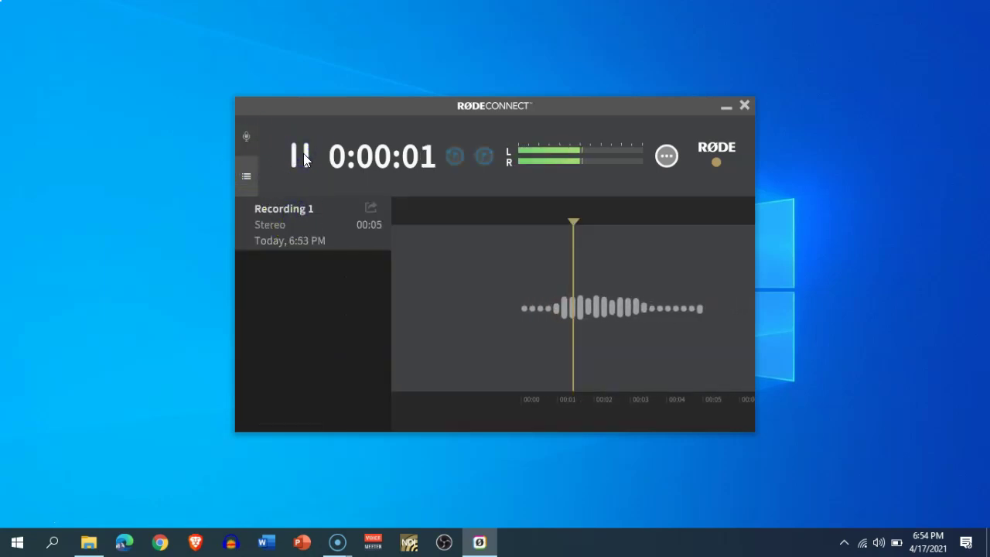
key(XF86AudioRaiseVolume)
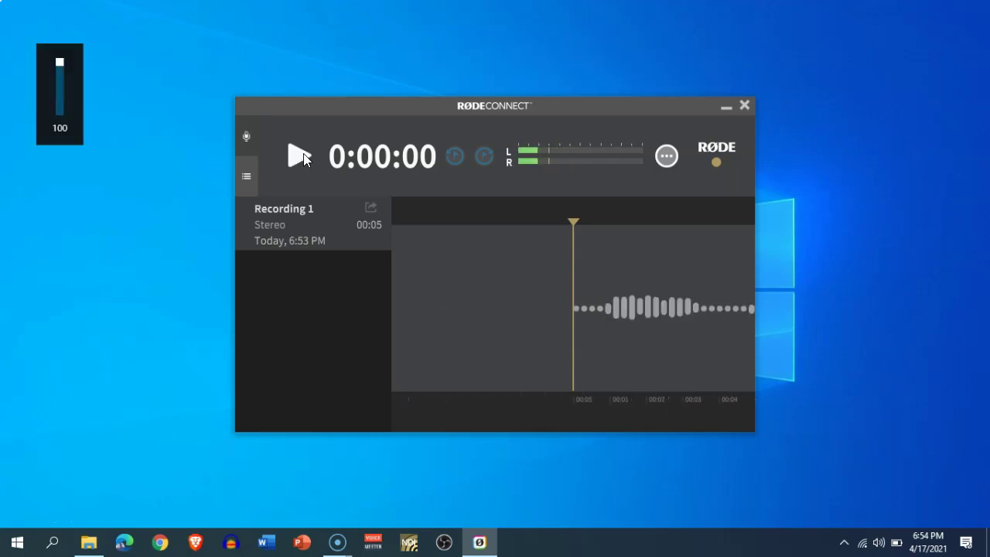
click(294, 160)
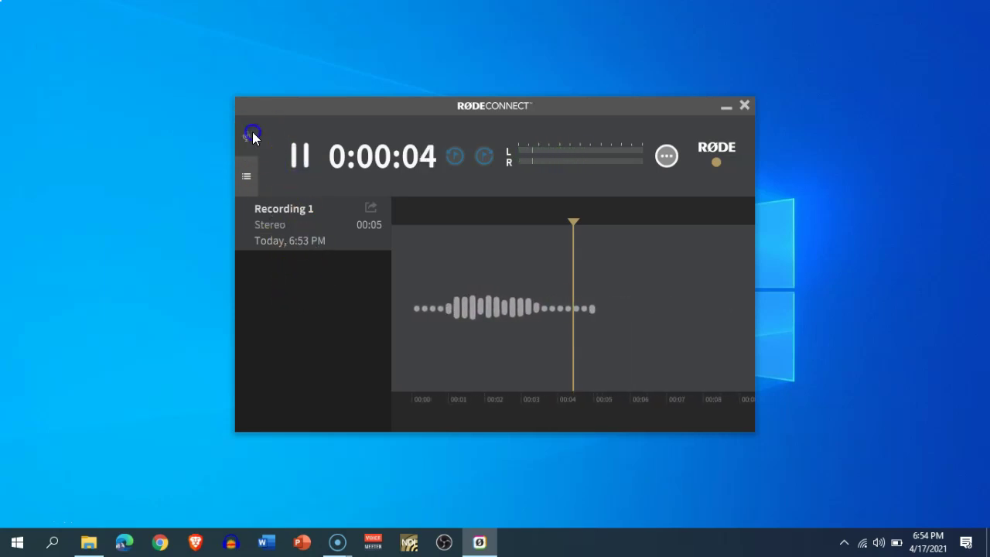
click(302, 147)
click(302, 147)
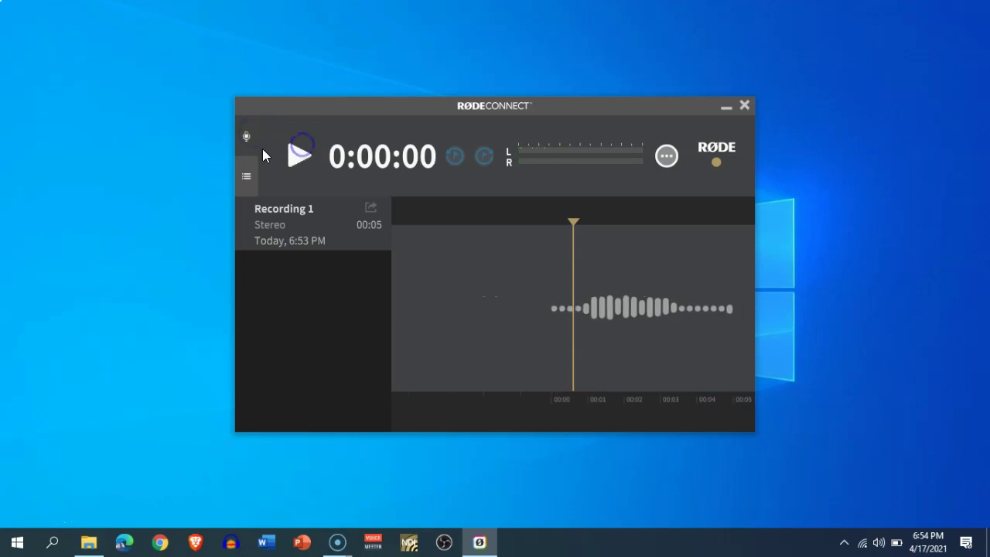
Switch from the recordings view back to the Microphone/System/Virtual channel mixer
click(246, 137)
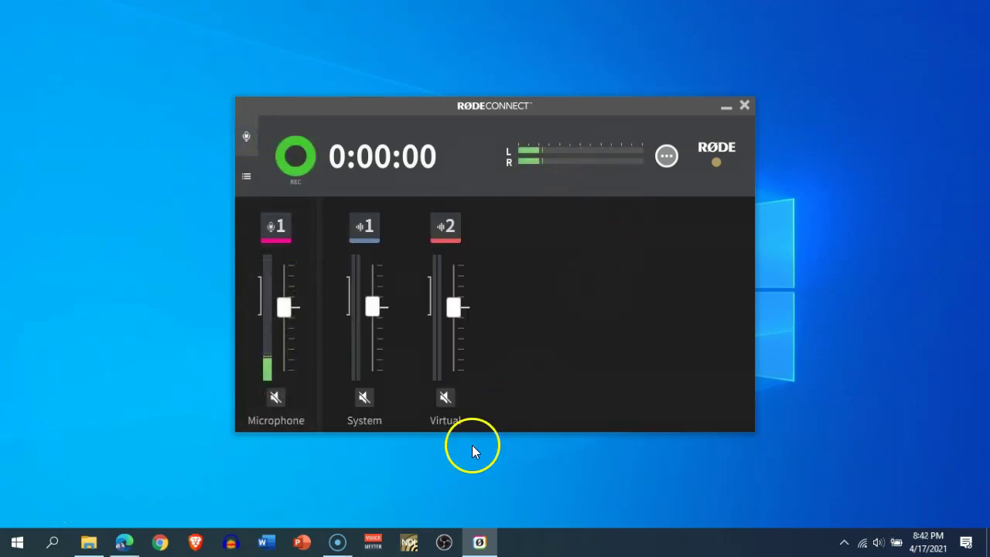
click(345, 500)
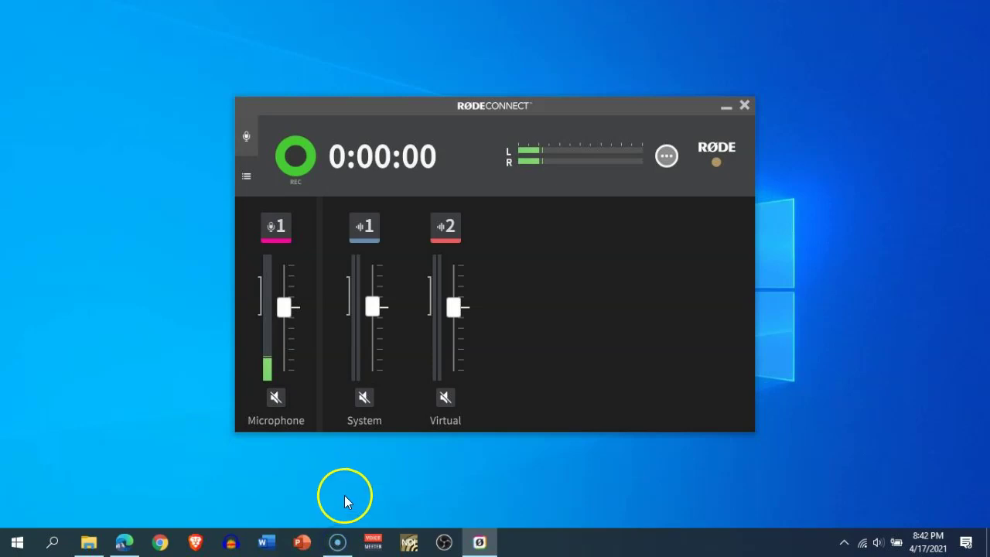
click(444, 397)
click(534, 290)
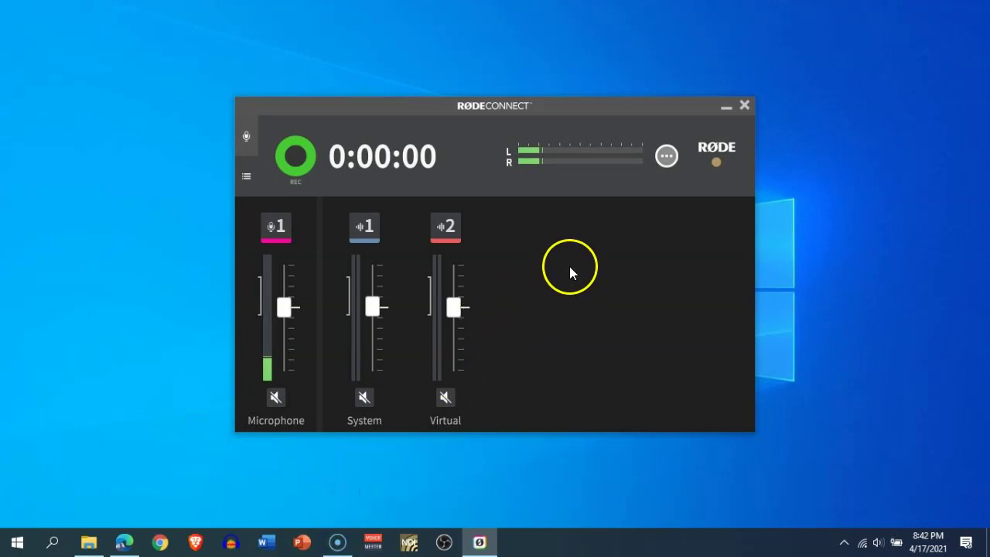